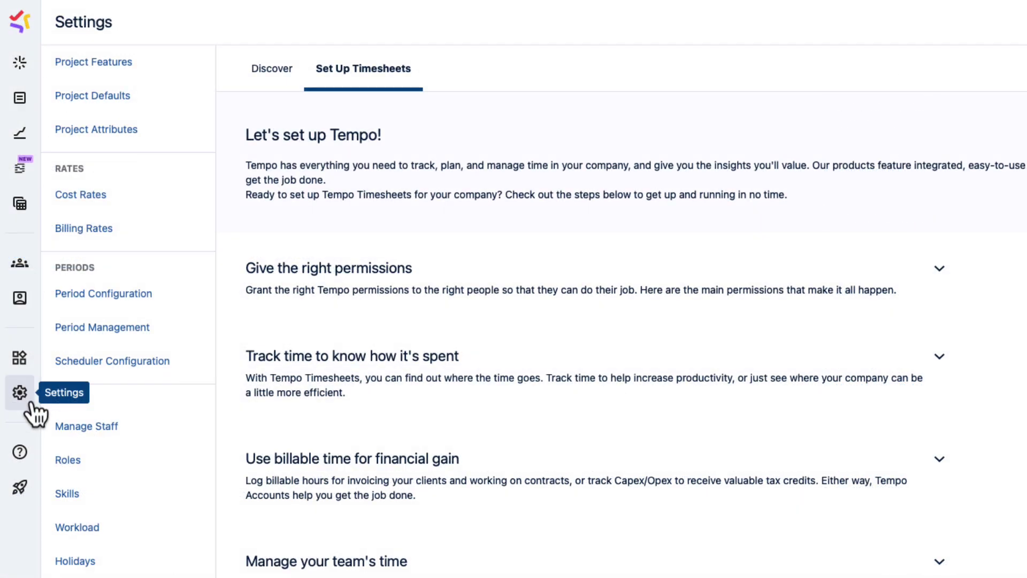
- Create a holiday scheme named 'Denmark holidays' with the description 'Copenhagen office'
click(134, 569)
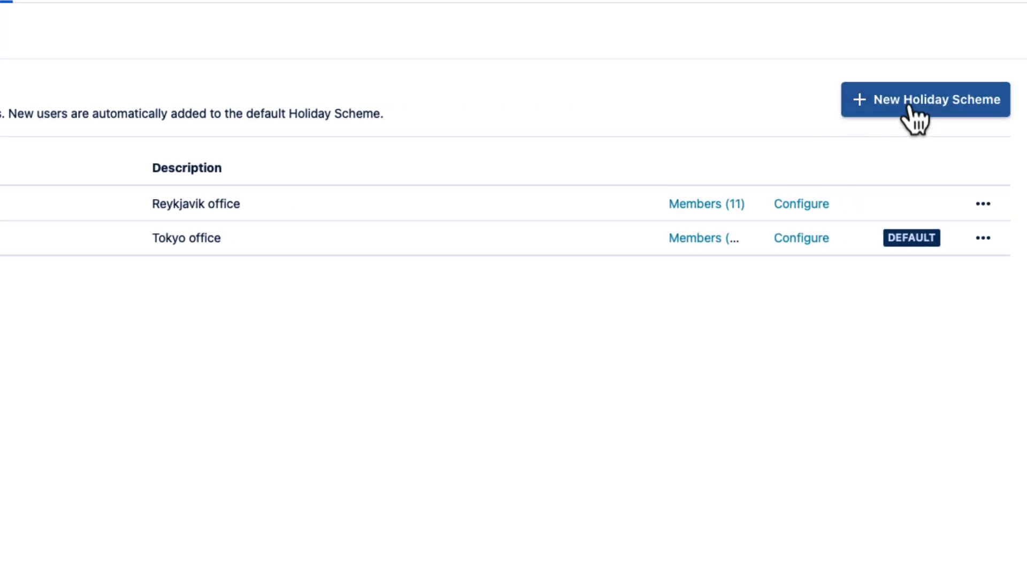
click(908, 105)
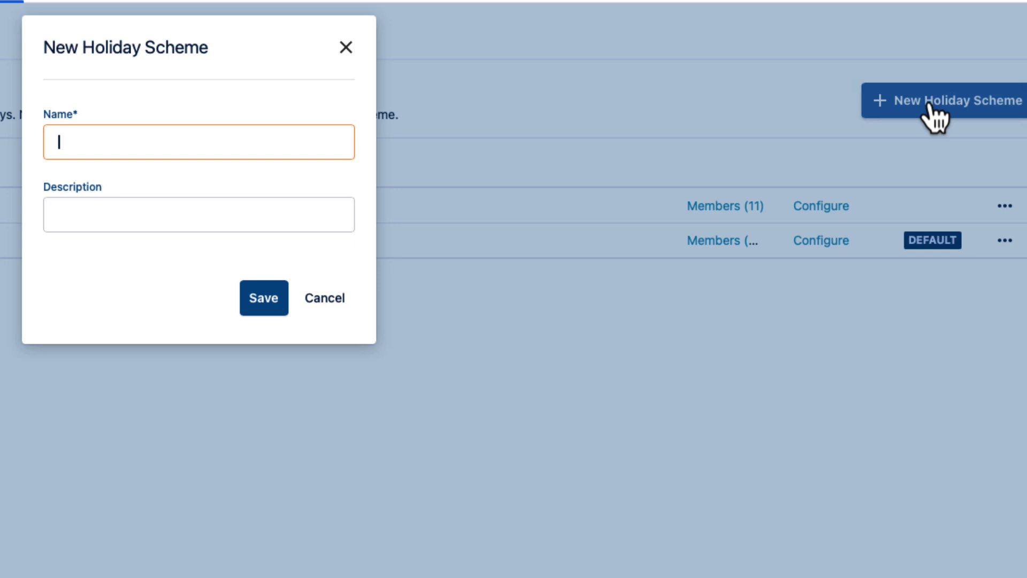
text(De)
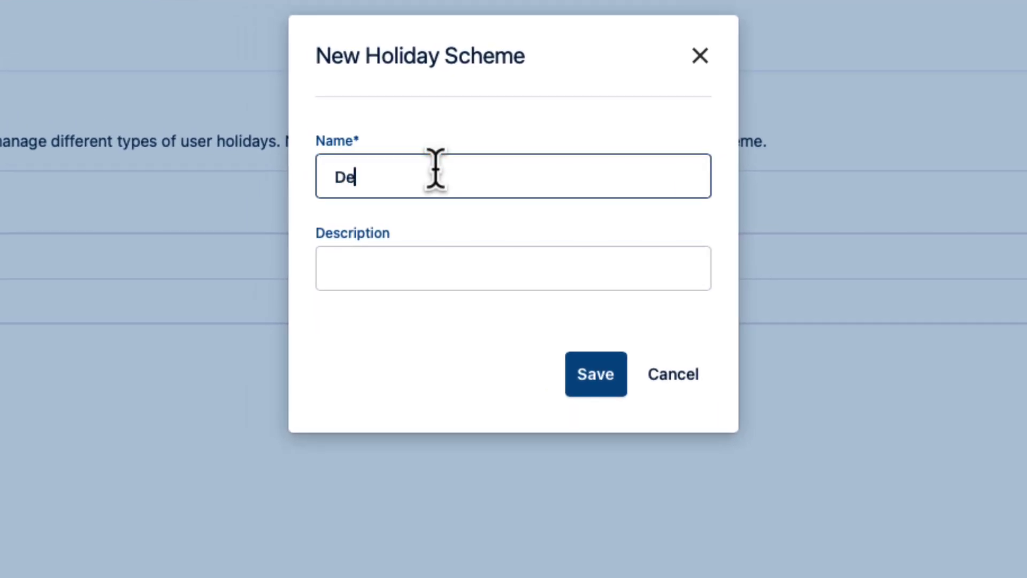
text(nmark holidays)
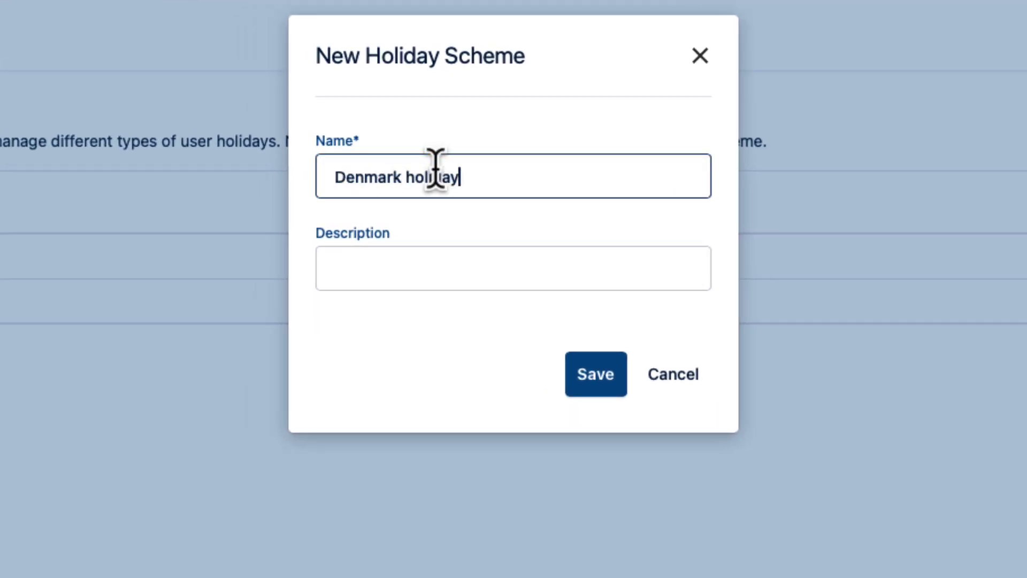
click(380, 265)
text(dopenhagen offic)
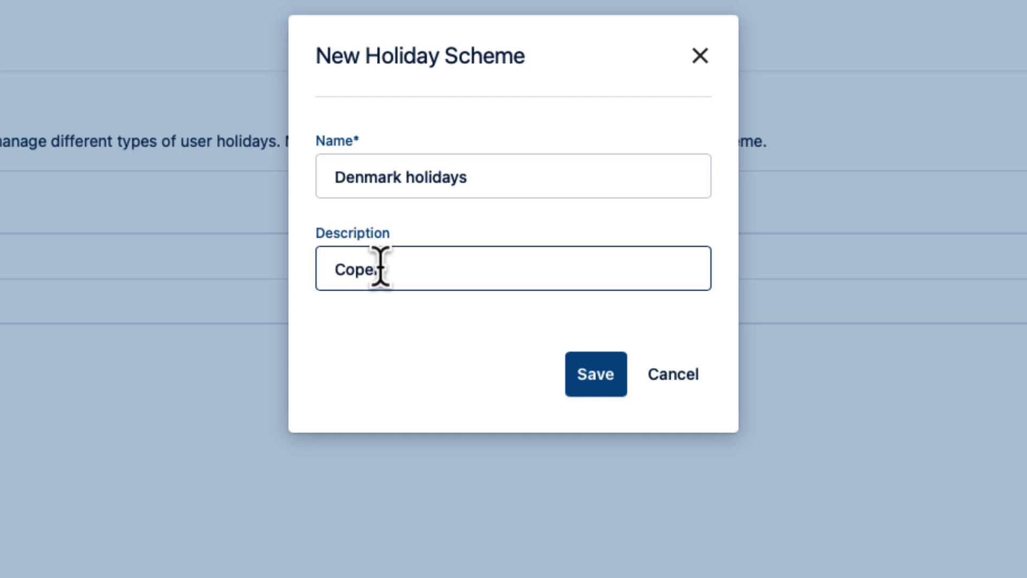
text(en office)
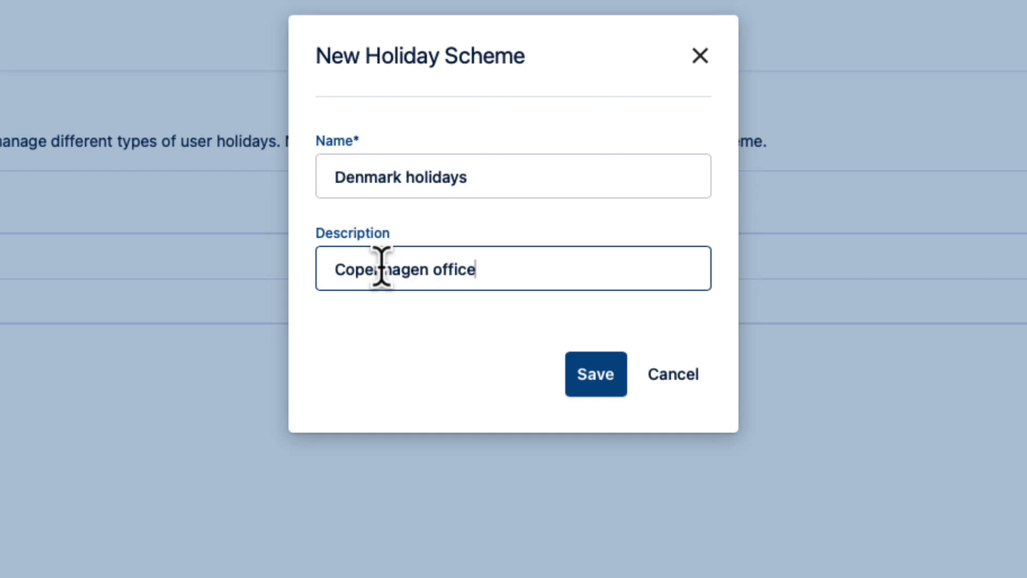
click(598, 381)
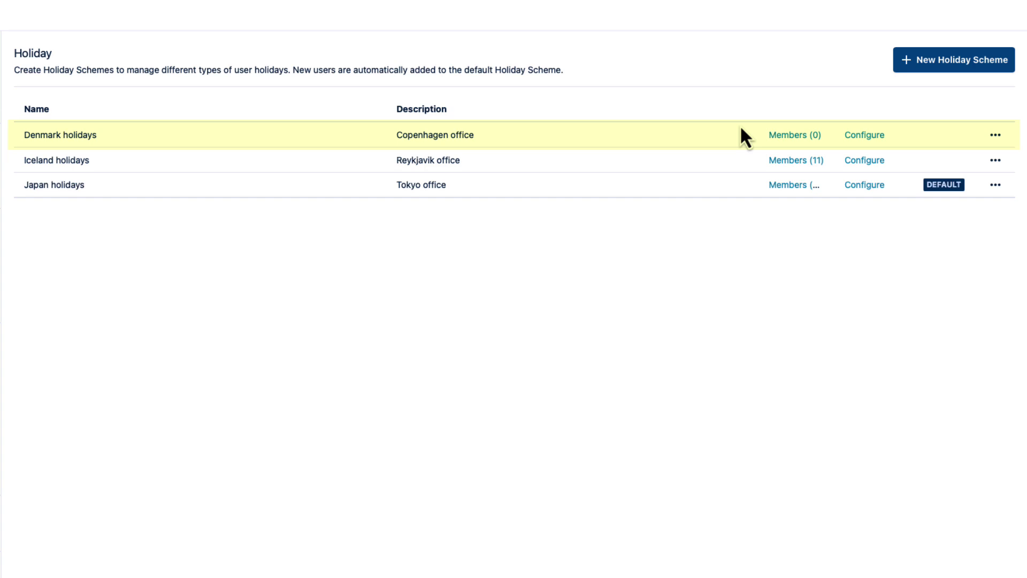
- Add a fixed holiday 'New Years Day' of 1d on 01/Jan to Denmark holidays
click(864, 135)
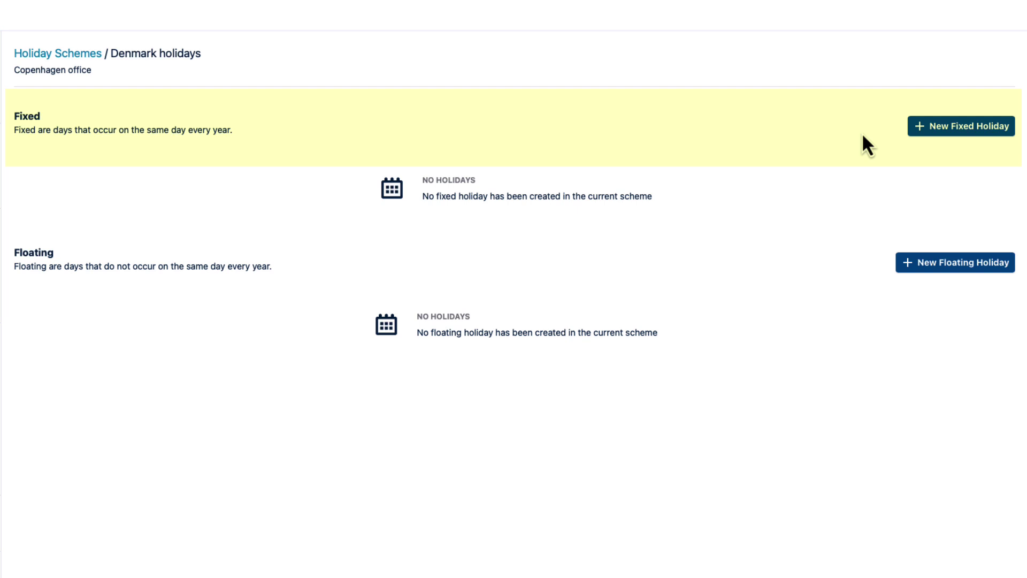
click(979, 129)
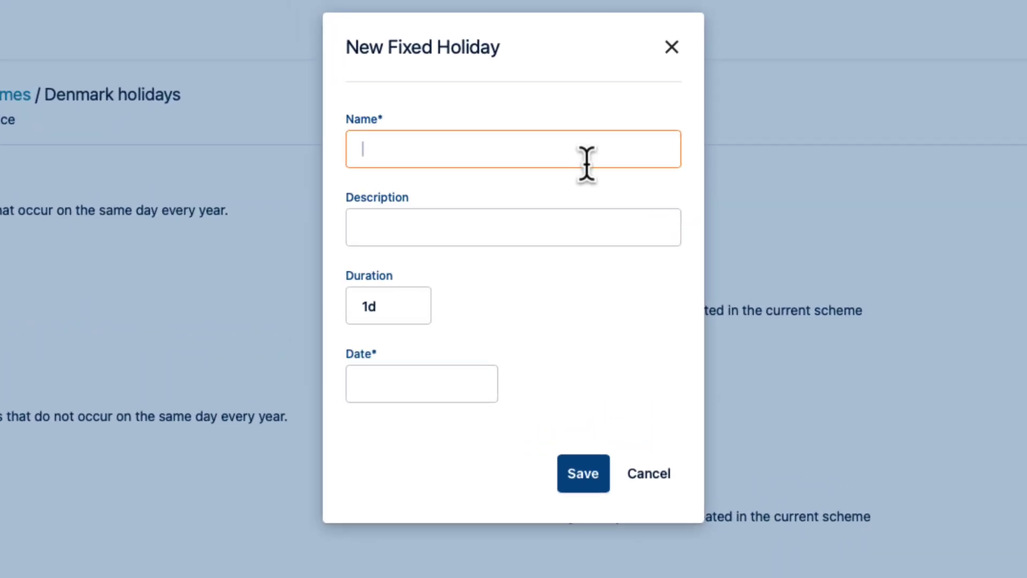
text(New Years Day)
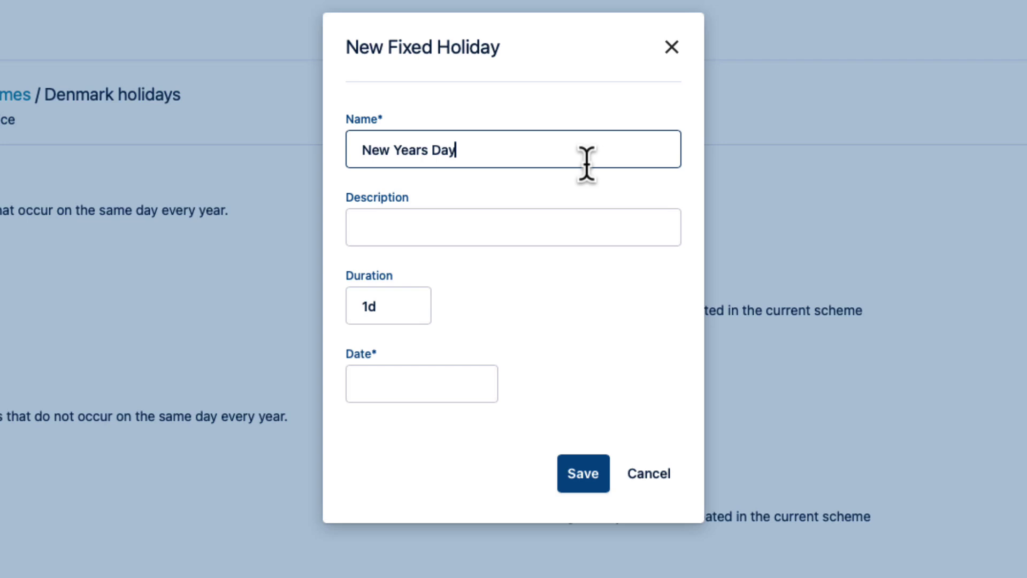
click(406, 305)
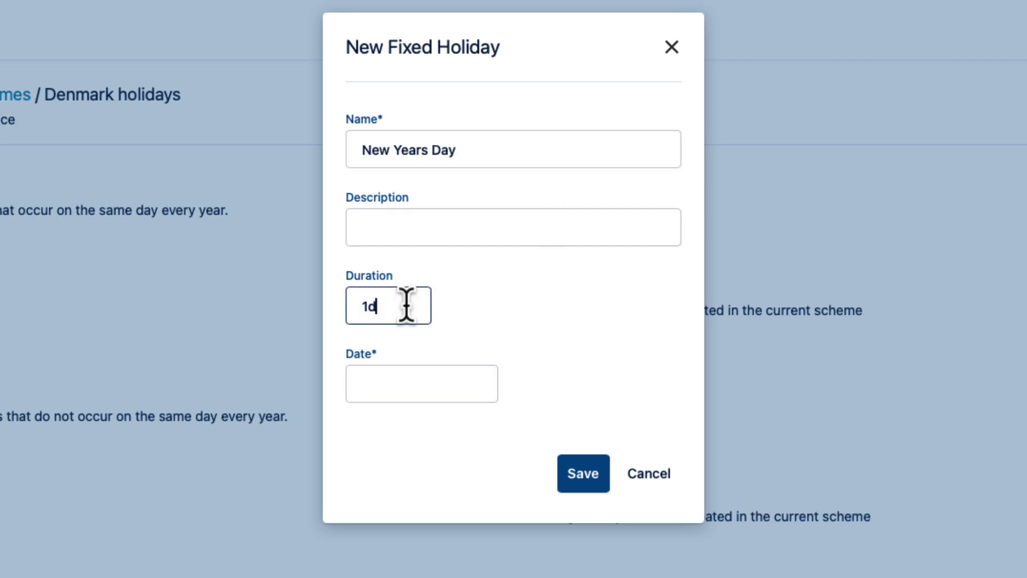
click(381, 382)
click(423, 494)
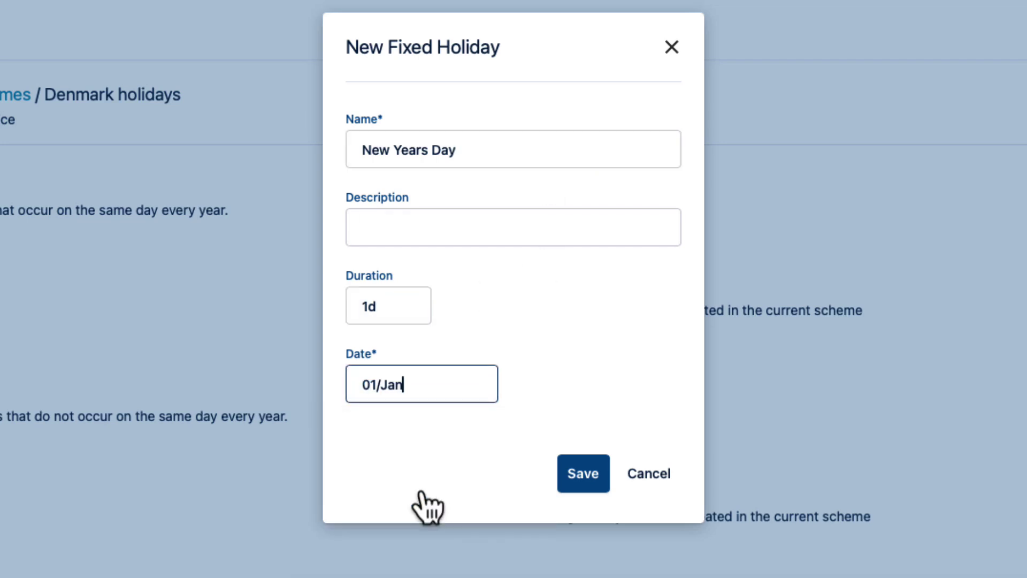
click(577, 484)
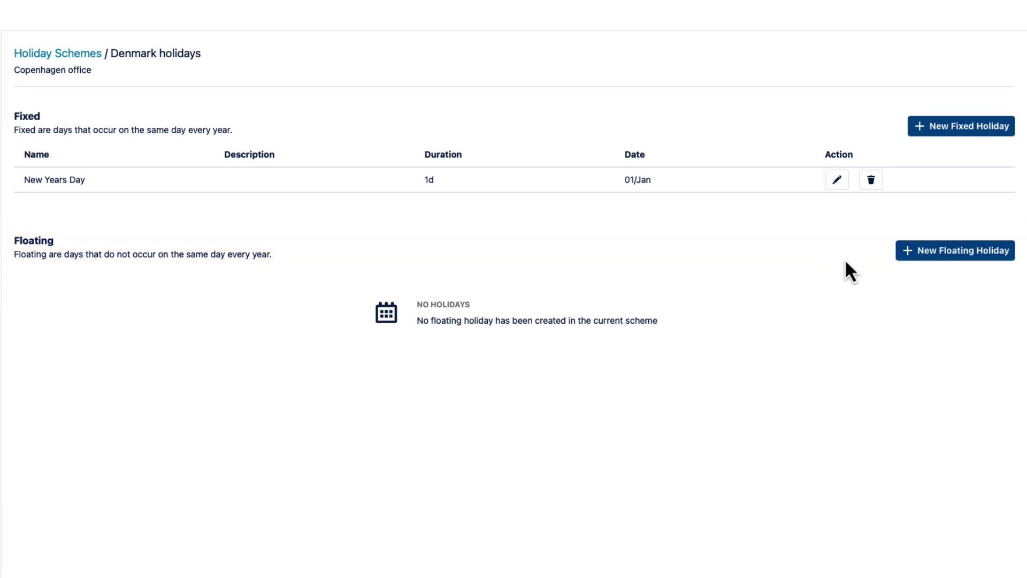
- Add a floating holiday 'Maundy Thursday' dated 17 April 2025
click(936, 257)
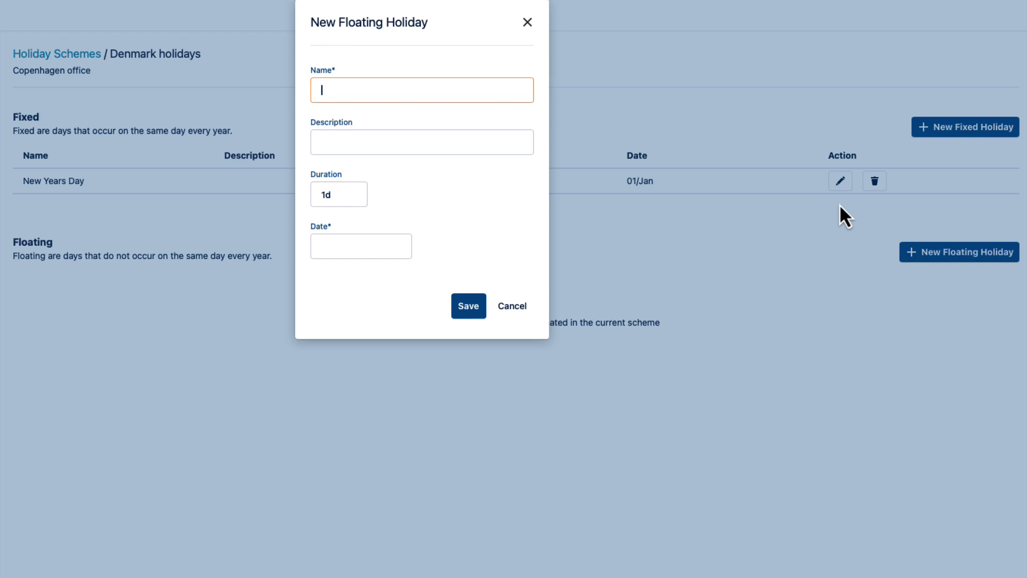
text(Maundy Thursday)
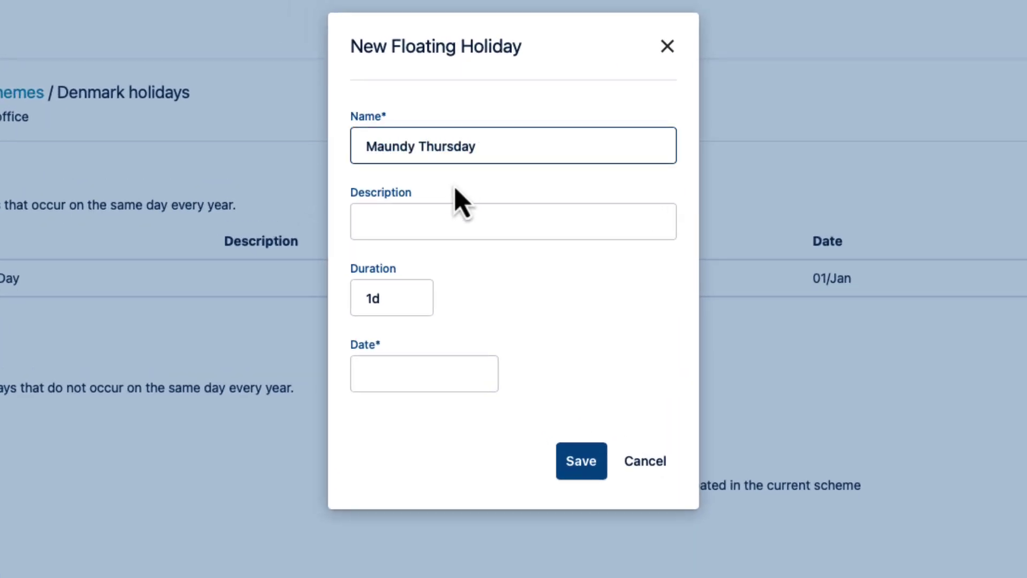
click(378, 368)
click(519, 419)
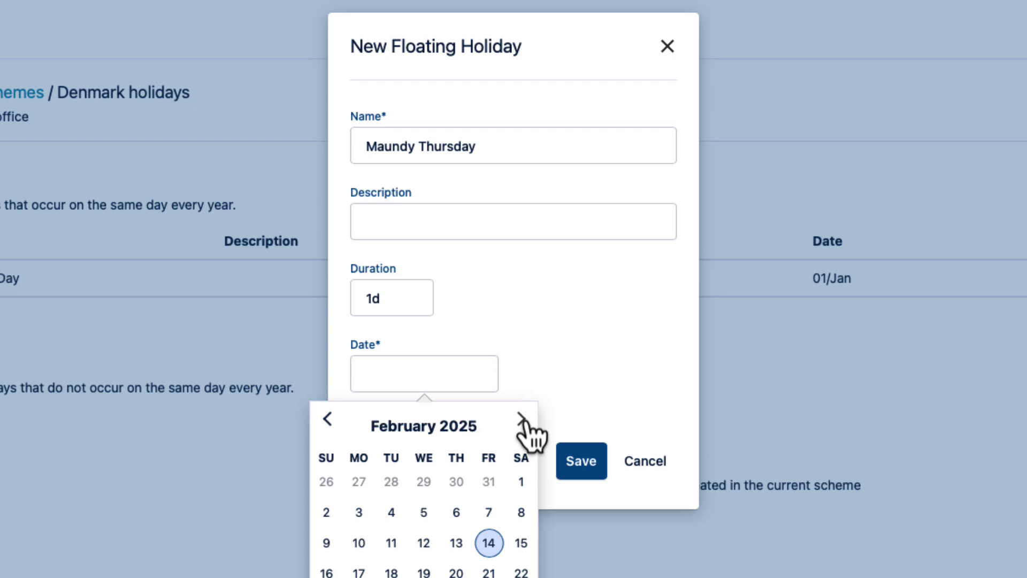
click(519, 419)
click(519, 420)
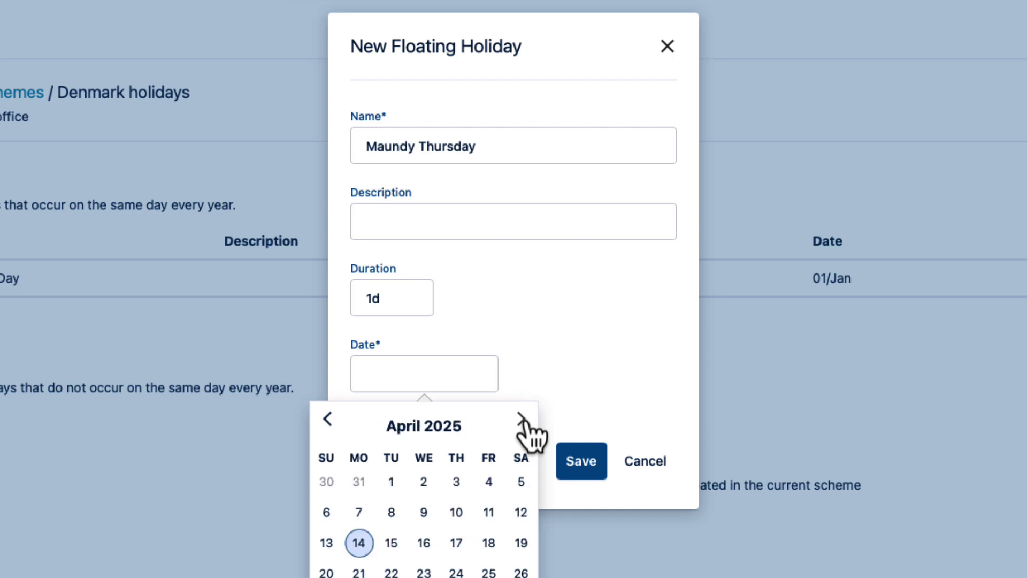
click(456, 541)
click(578, 466)
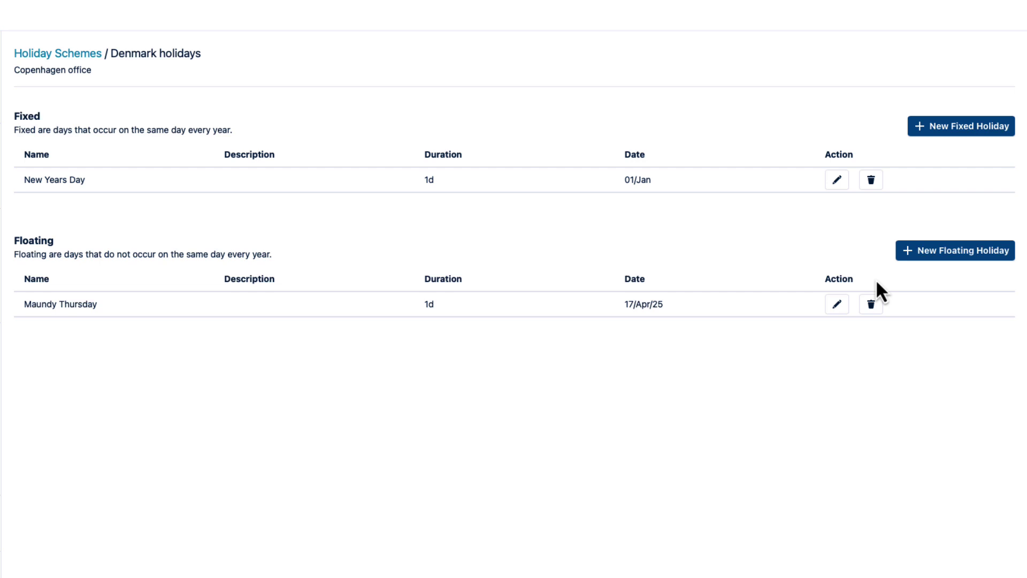
- Open the Denmark holidays members list, drop its scheme filter, and show only Active staff
click(80, 54)
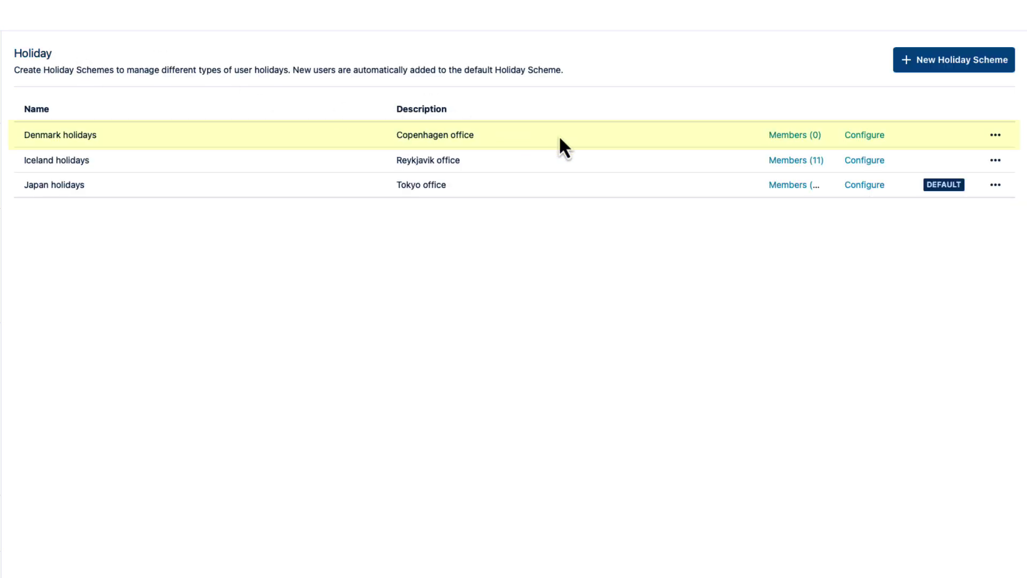
click(794, 136)
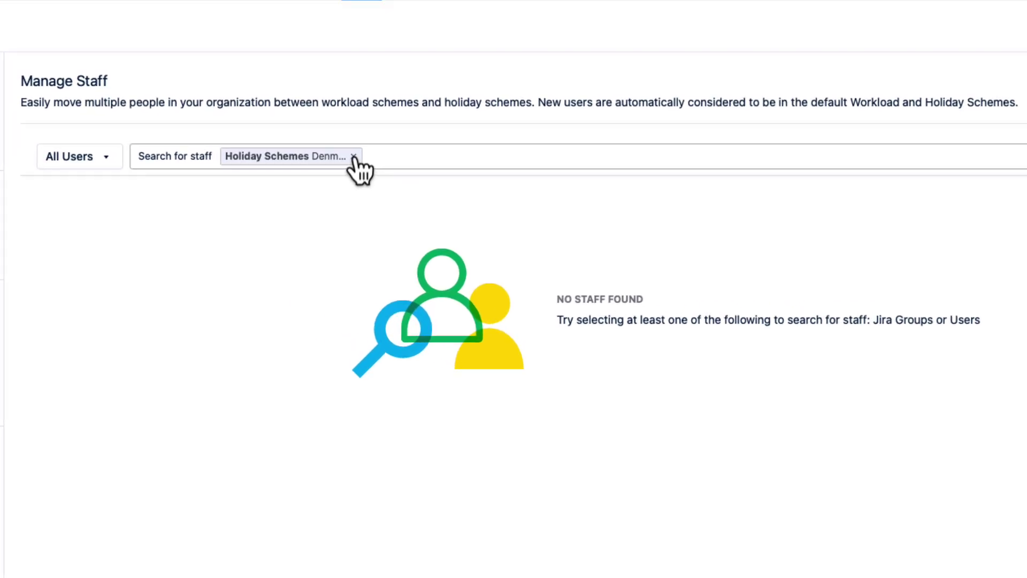
click(353, 158)
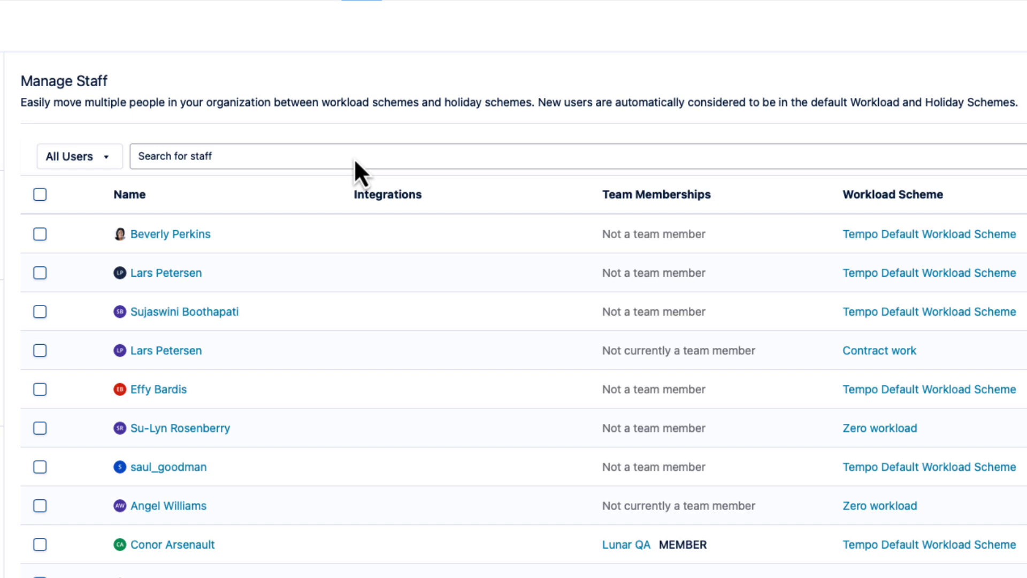
click(105, 160)
click(78, 225)
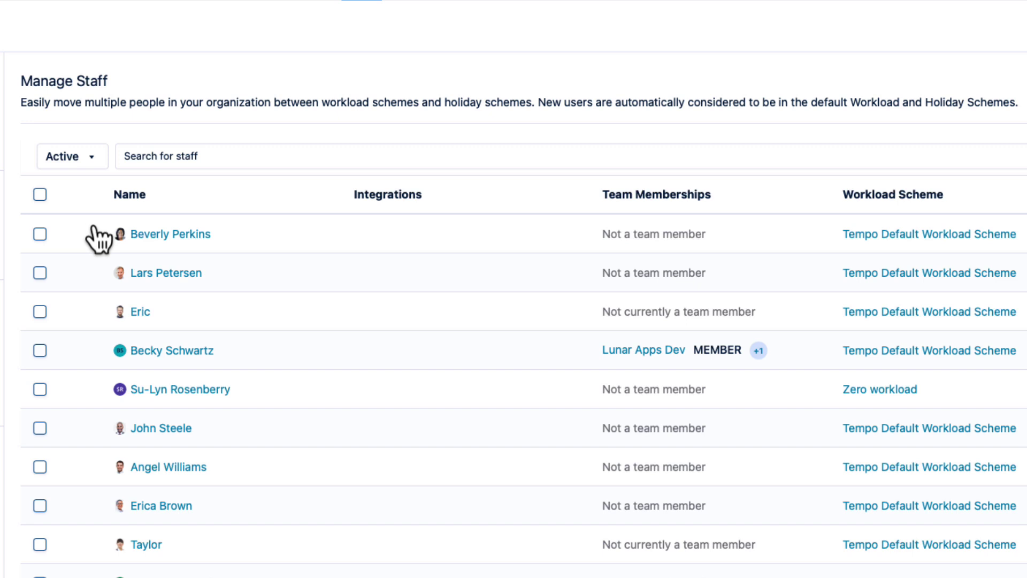
- Search staff by Users, adding the three staff members as criteria
click(187, 156)
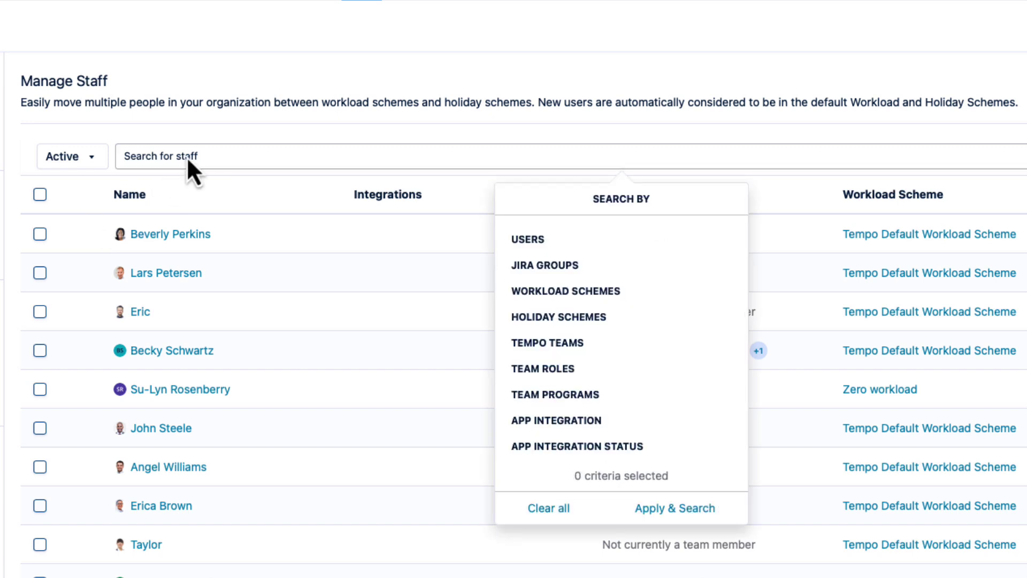
click(540, 241)
click(537, 240)
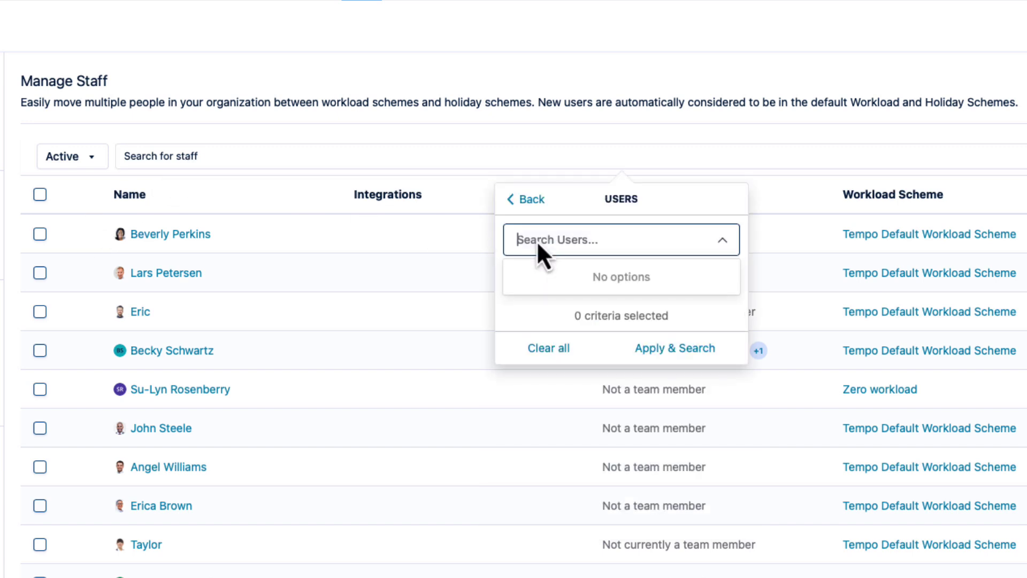
text(Lars)
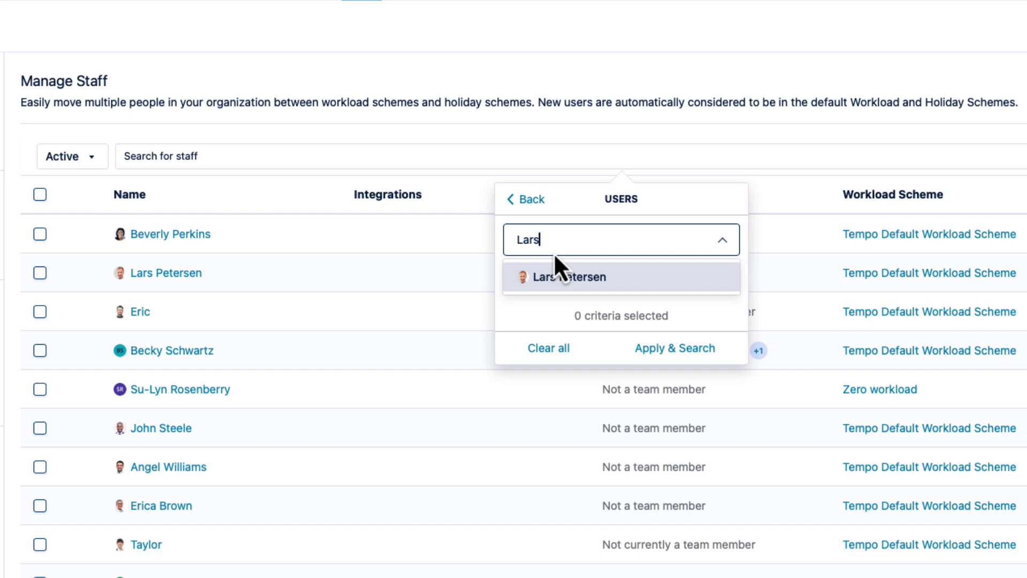
click(567, 284)
click(570, 242)
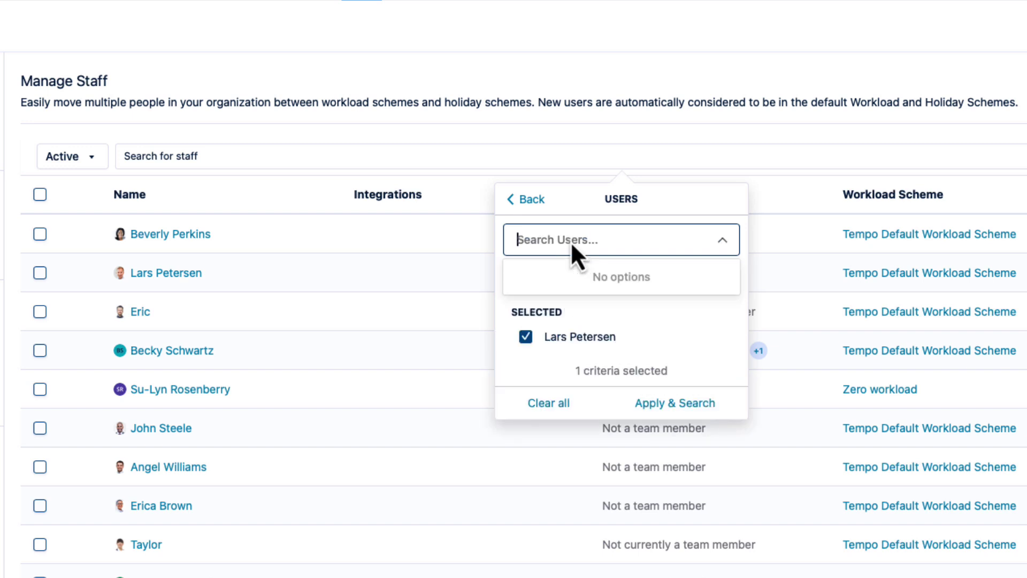
text(Amy)
click(572, 277)
click(579, 239)
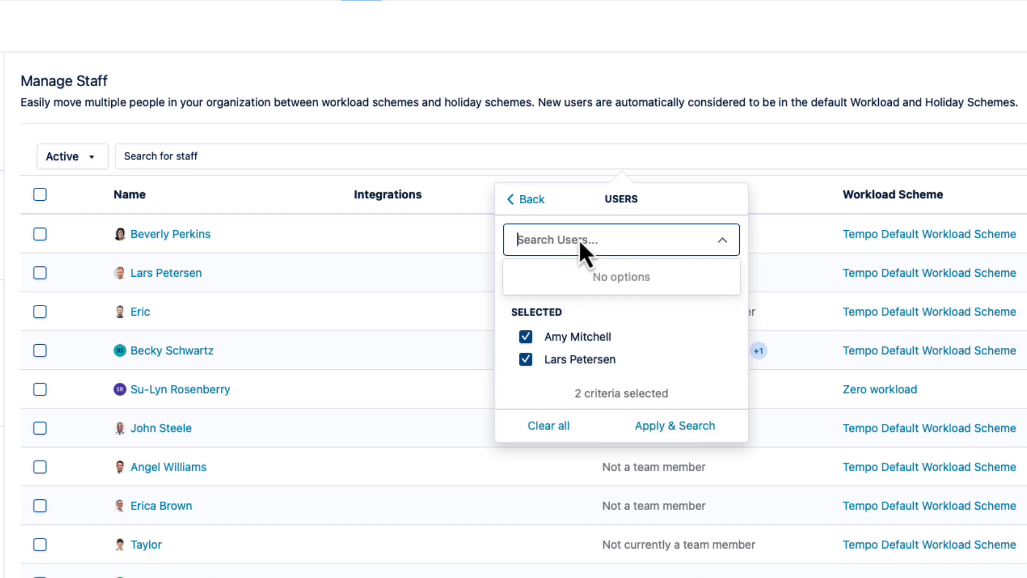
text(Cath)
click(596, 276)
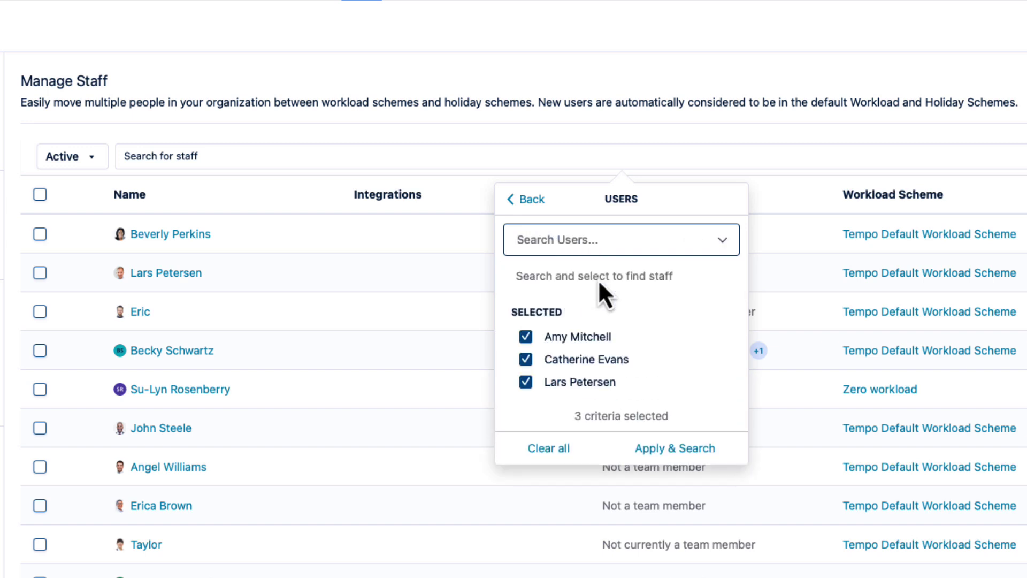
- Move all three listed staff members into the Denmark holidays scheme
click(659, 452)
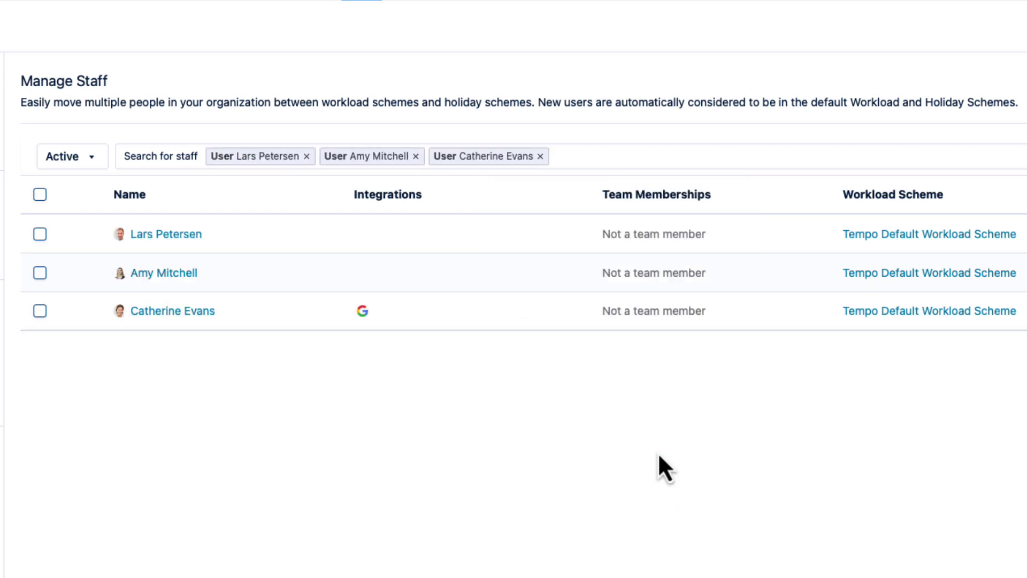
click(40, 195)
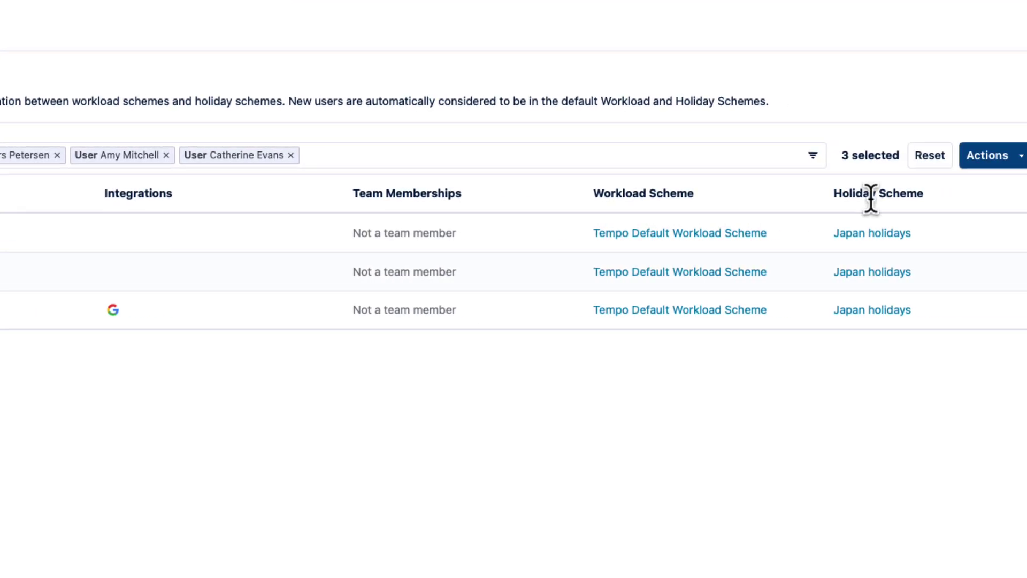
click(986, 159)
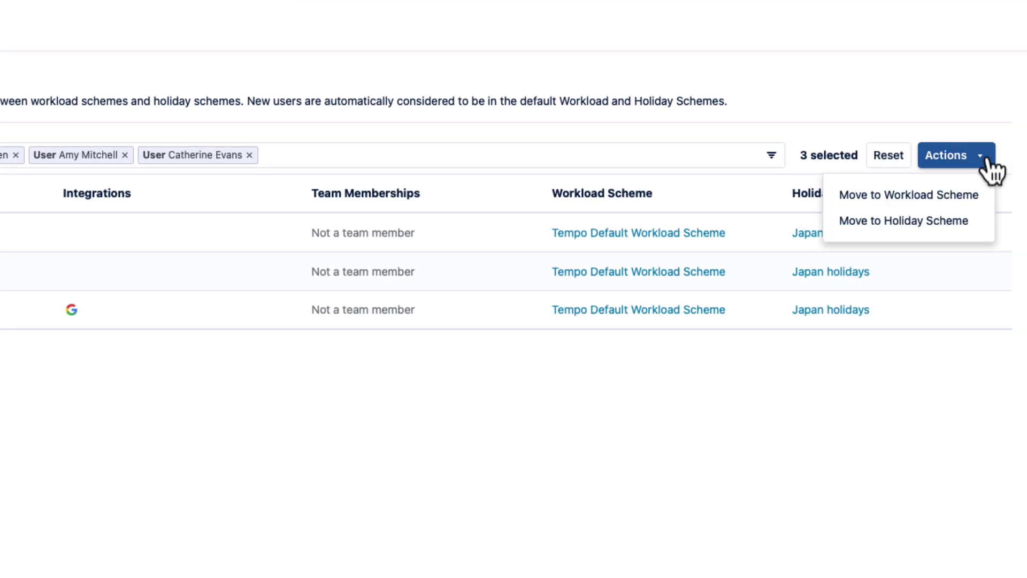
click(928, 222)
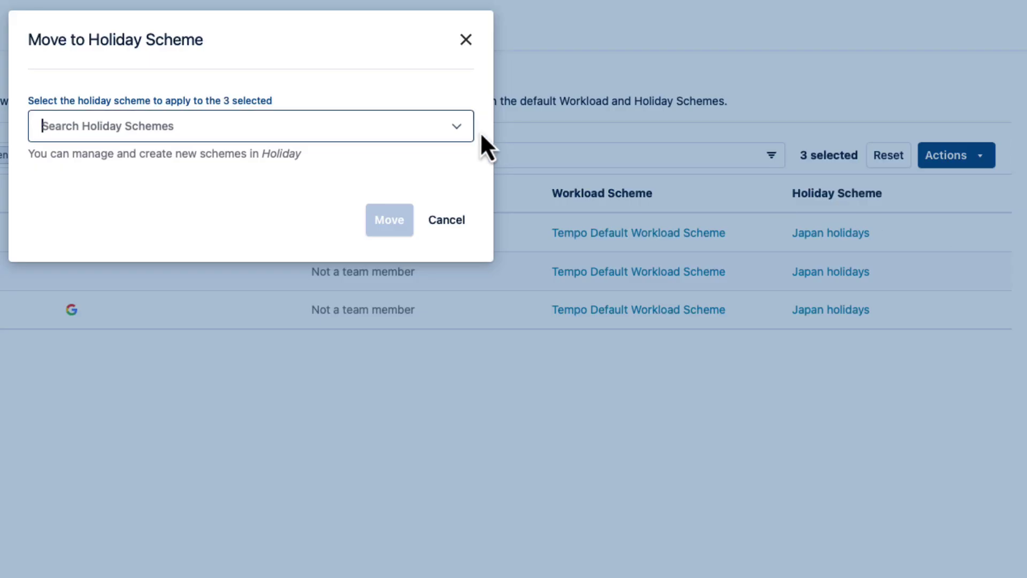
click(457, 129)
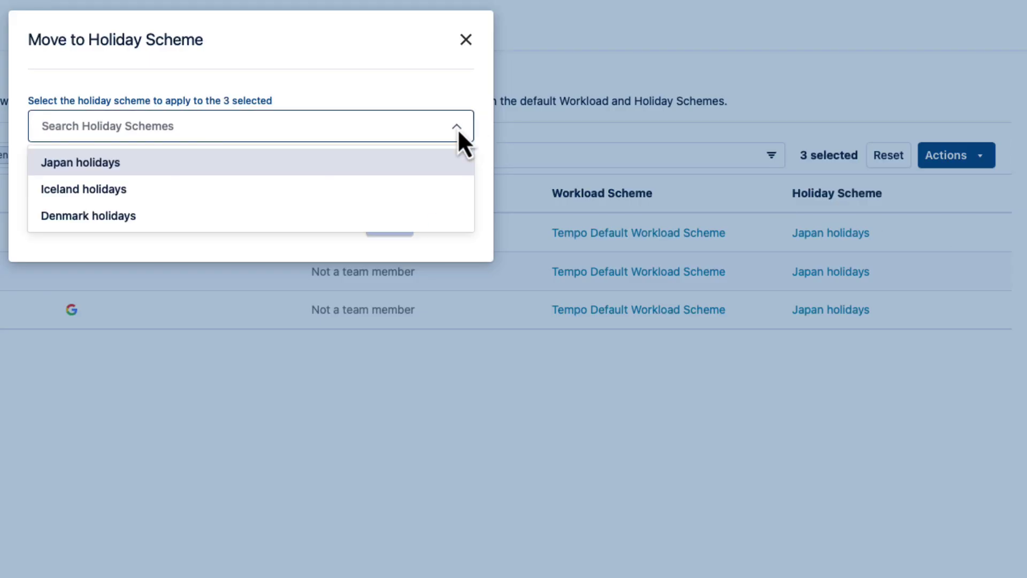
click(364, 217)
click(391, 223)
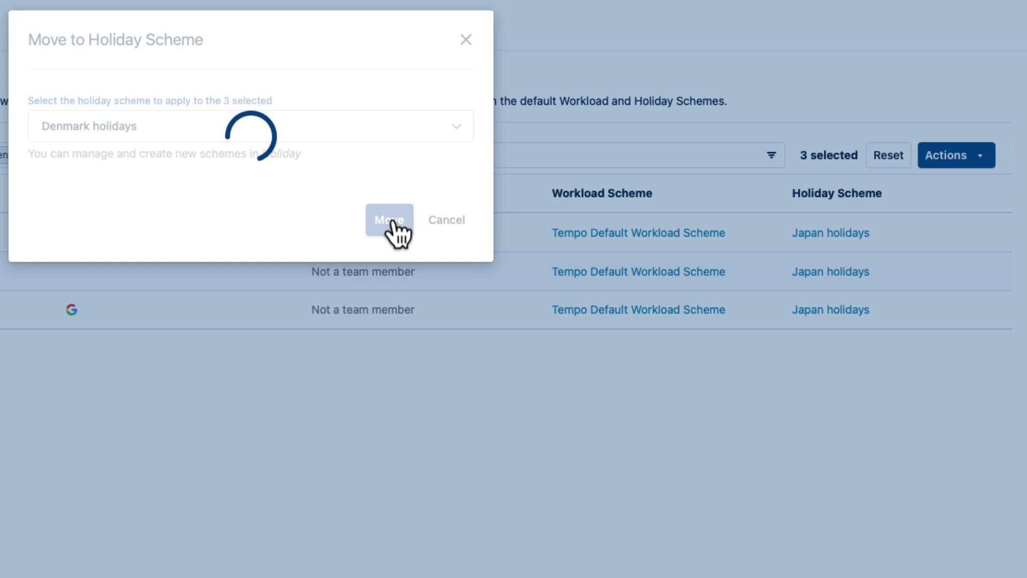
click(449, 174)
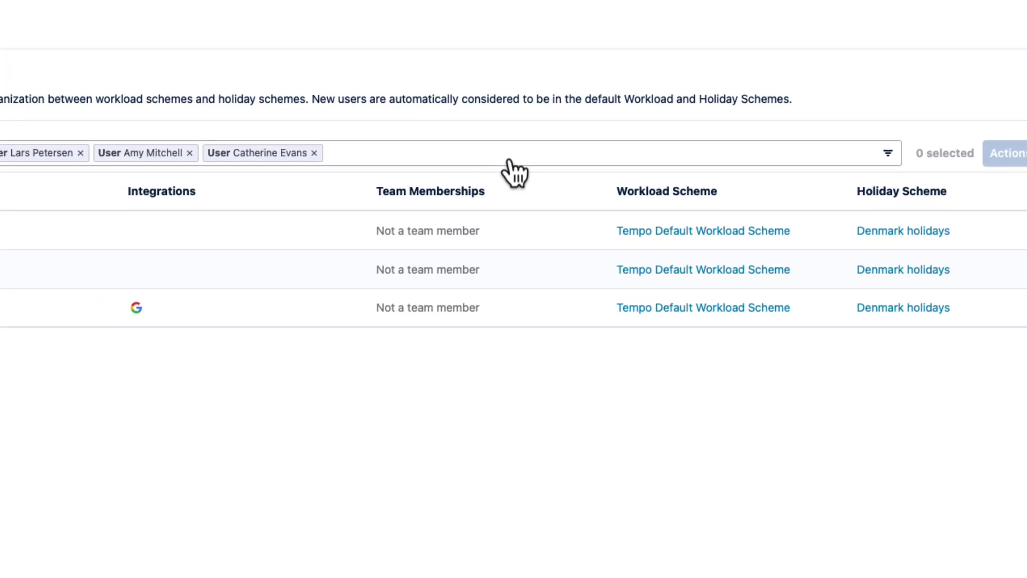
- Replace the user criteria with a Holiday Schemes filter set to Denmark holidays
click(314, 153)
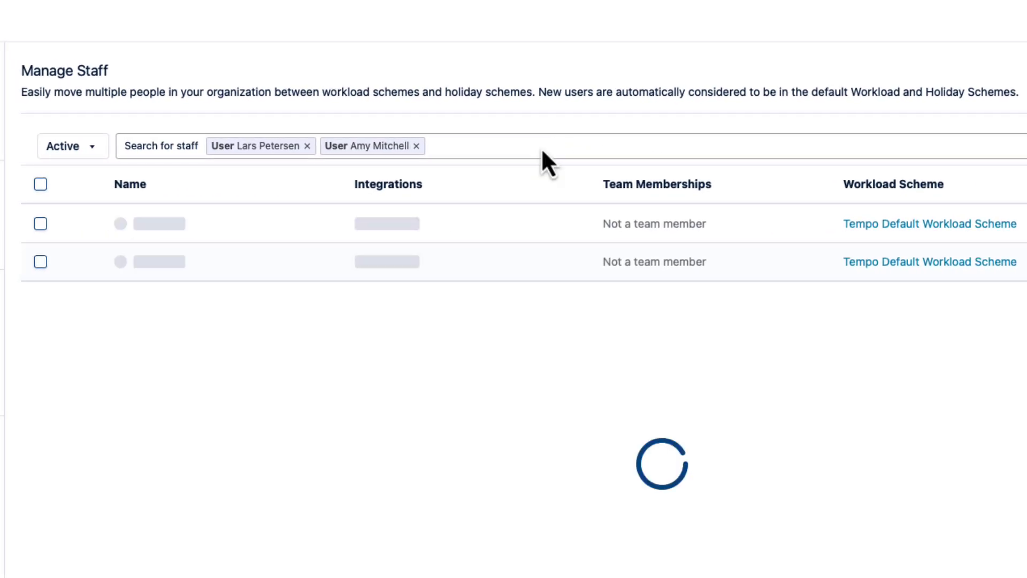
click(416, 145)
click(307, 145)
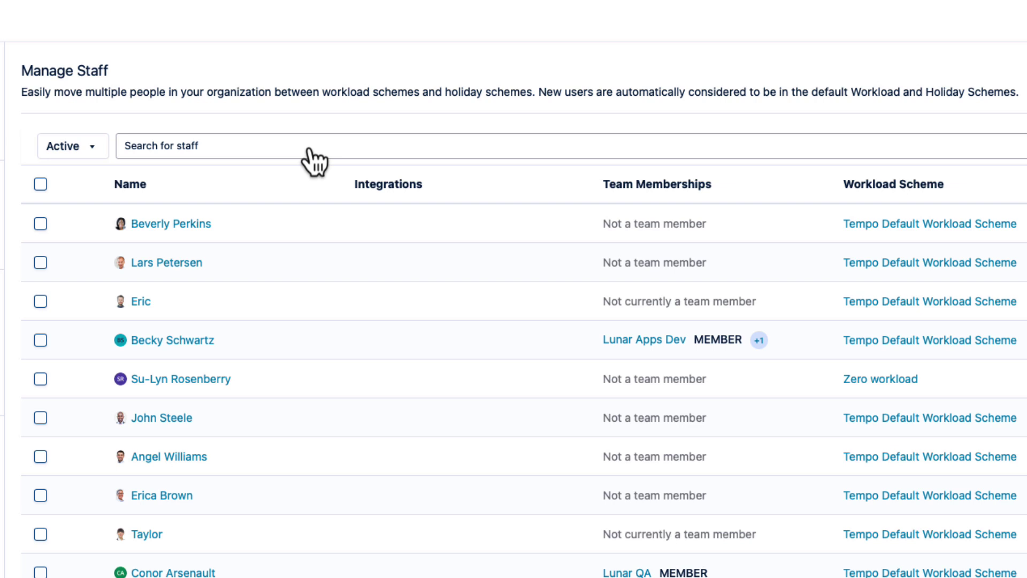
click(310, 149)
click(616, 306)
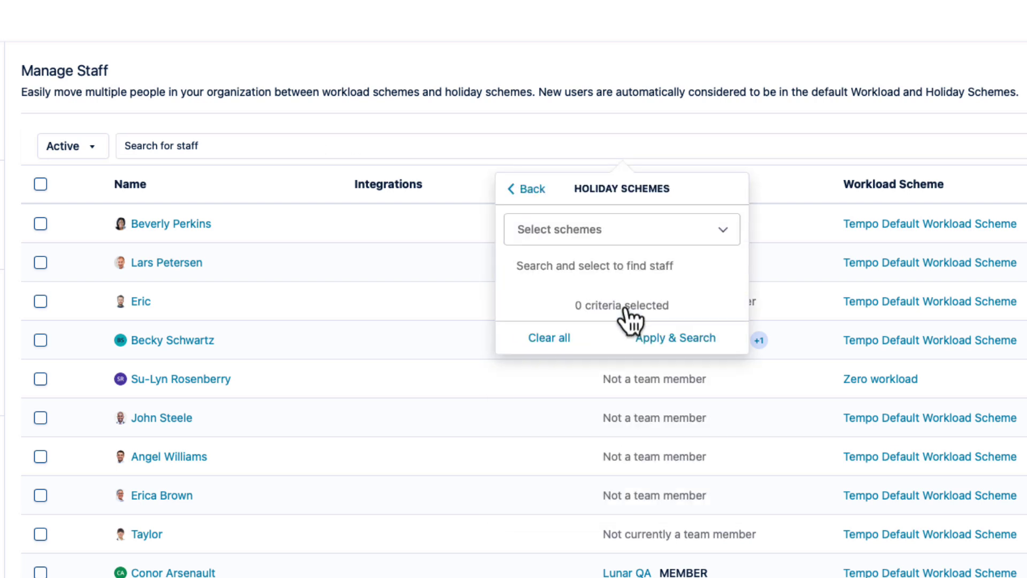
click(657, 240)
click(644, 327)
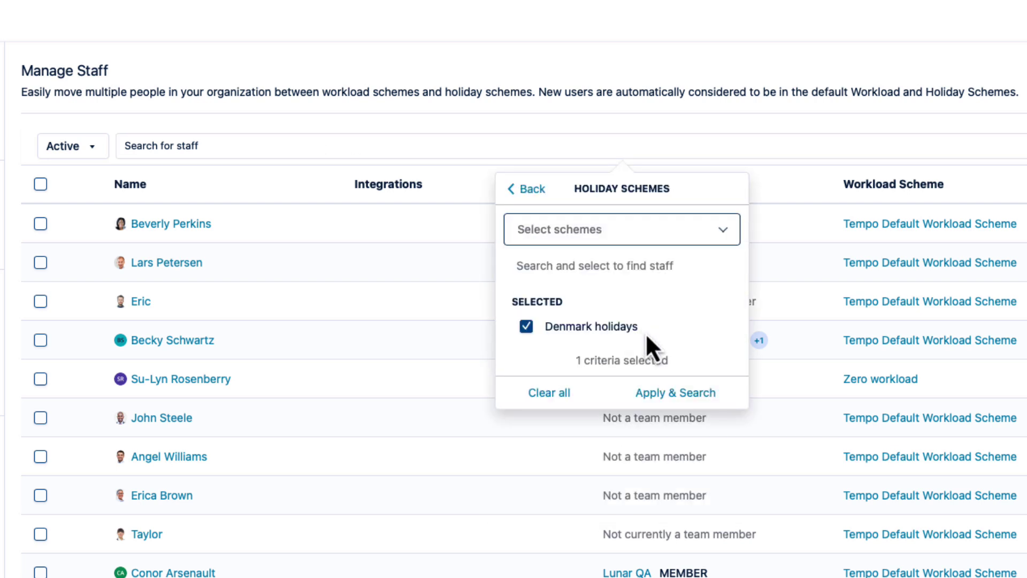
click(675, 393)
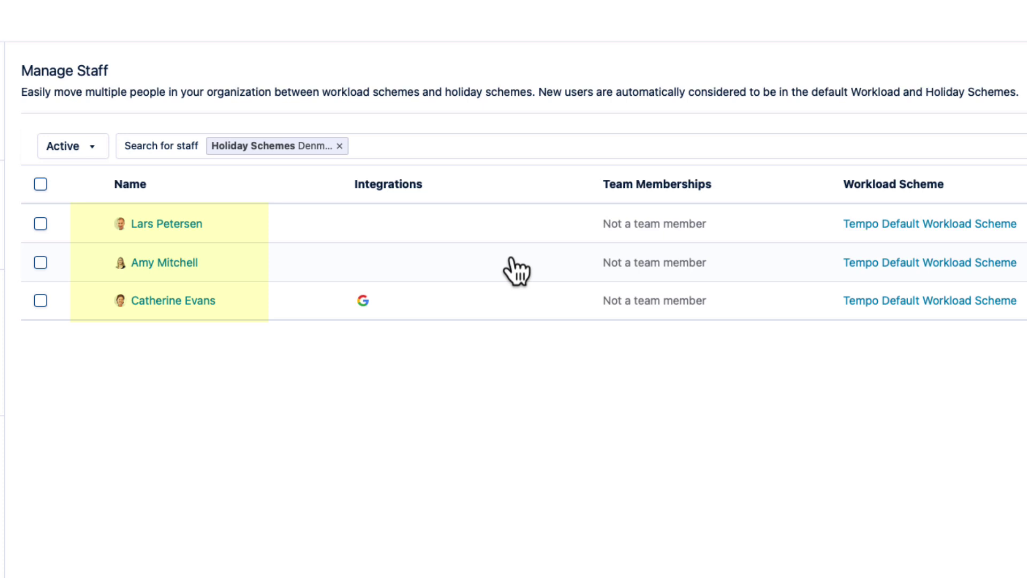